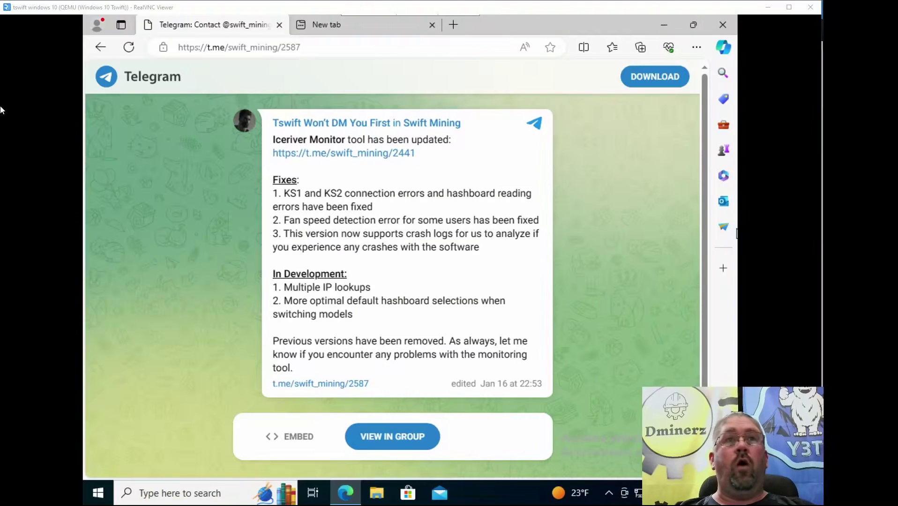
Open the linked Iceriver Monitor post and scroll to its temperature guidance (95°C throttling, 0.52V limit).
{"action": "left_click", "coordinate": [373, 152]}
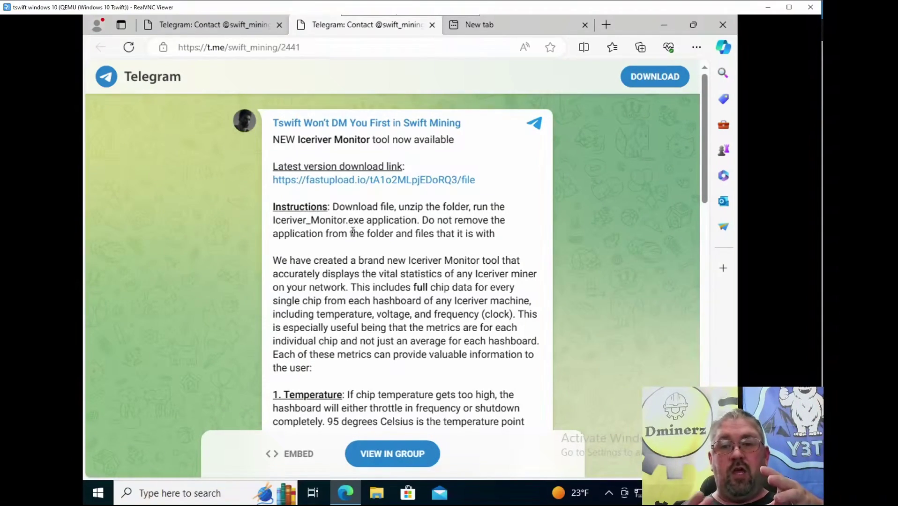
{"action": "scroll", "coordinate": [353, 230], "scroll_direction": "down", "scroll_amount": 5}
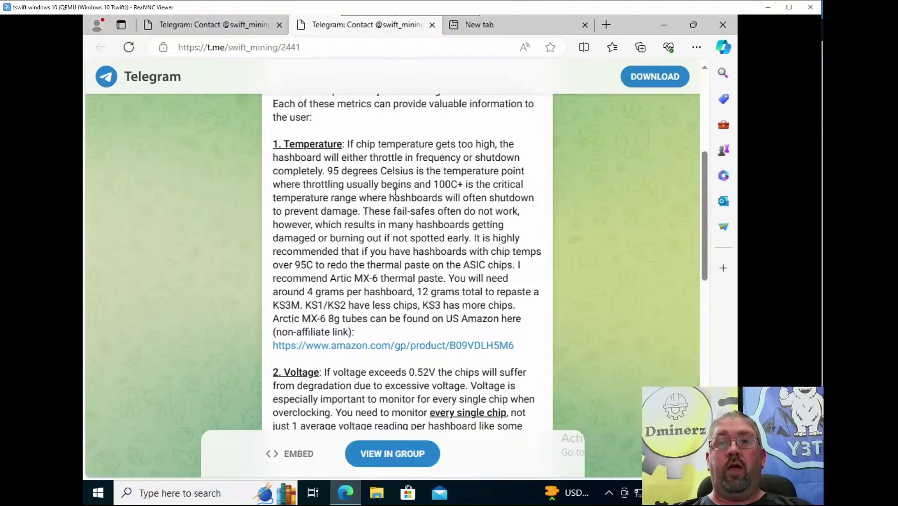
{"action": "scroll", "coordinate": [227, 198], "scroll_direction": "down", "scroll_amount": 3}
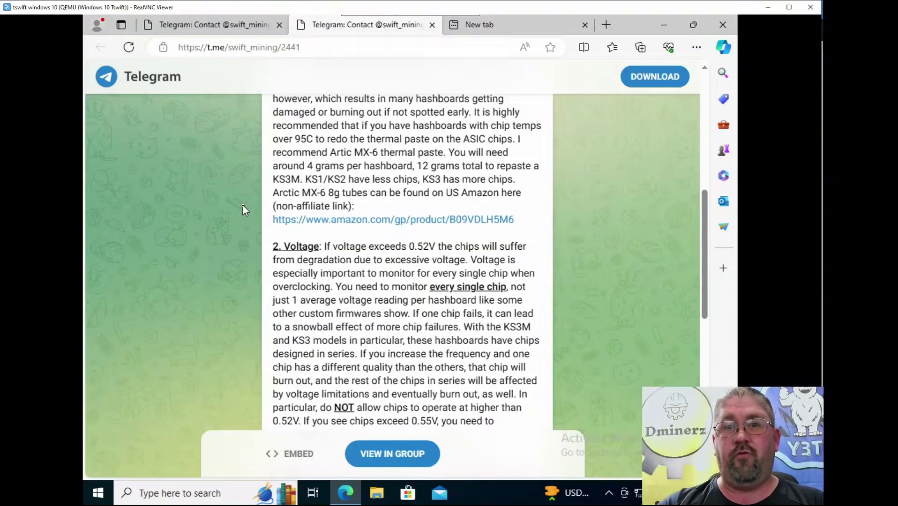
{"action": "scroll", "coordinate": [244, 209], "scroll_direction": "down", "scroll_amount": 3}
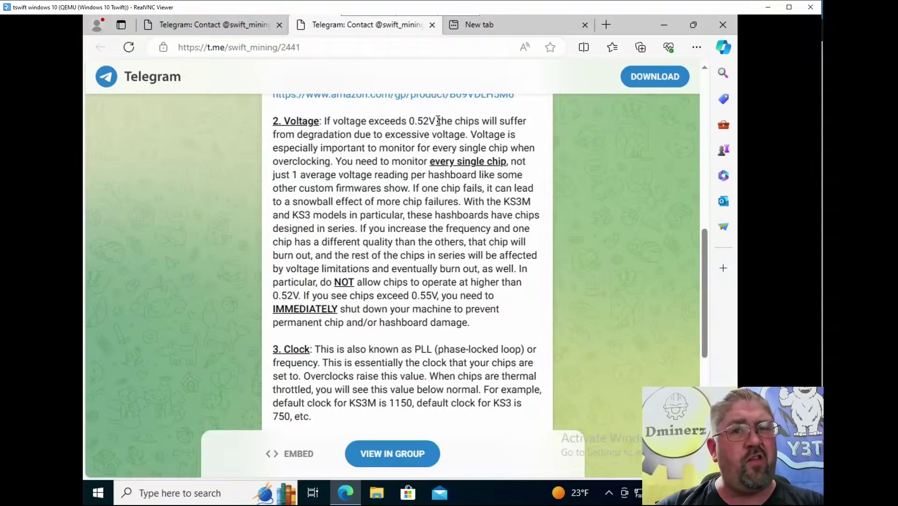
{"action": "scroll", "coordinate": [257, 292], "scroll_direction": "down", "scroll_amount": 4}
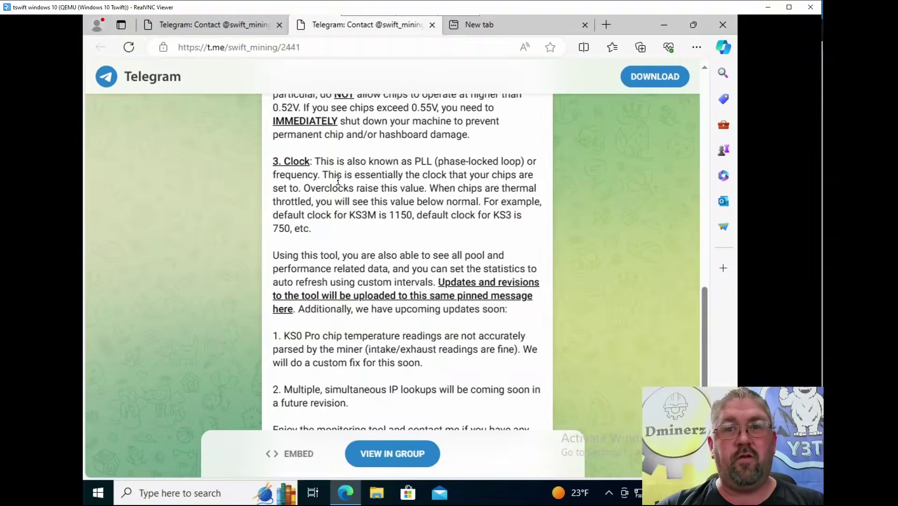
{"action": "scroll", "coordinate": [238, 229], "scroll_direction": "down", "scroll_amount": 3}
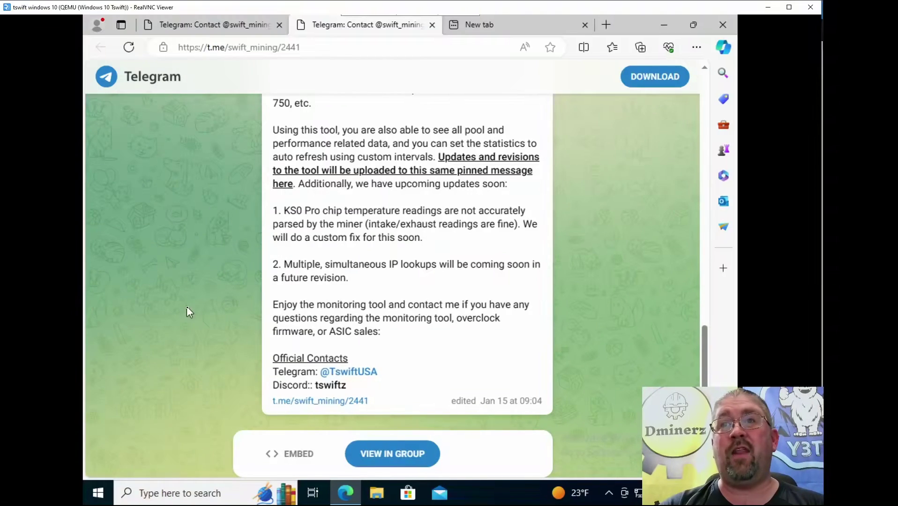
{"action": "scroll", "coordinate": [206, 292], "scroll_direction": "up", "scroll_amount": 10}
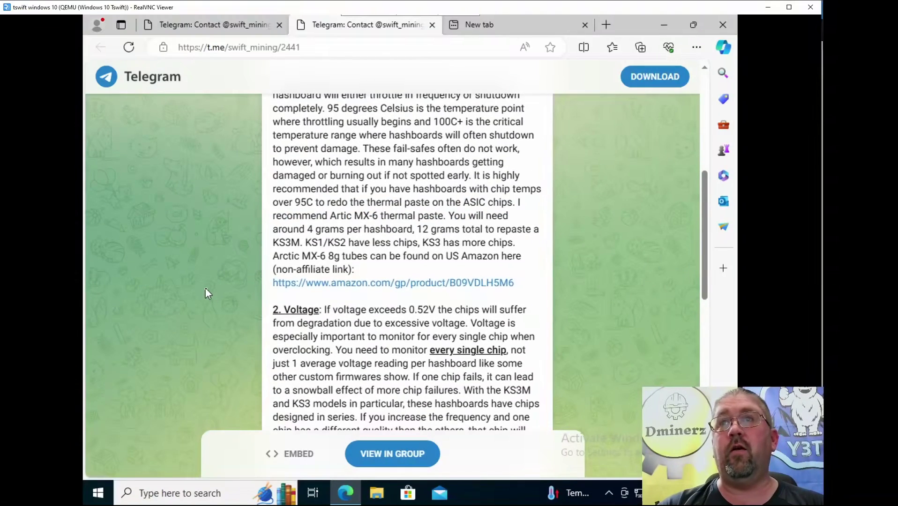
Download IceriverMonitor.zip (60.75 MB) from Fastupload, dismiss the ad tab and overlay, then close that tab.
{"action": "scroll", "coordinate": [206, 293], "scroll_direction": "up", "scroll_amount": 8}
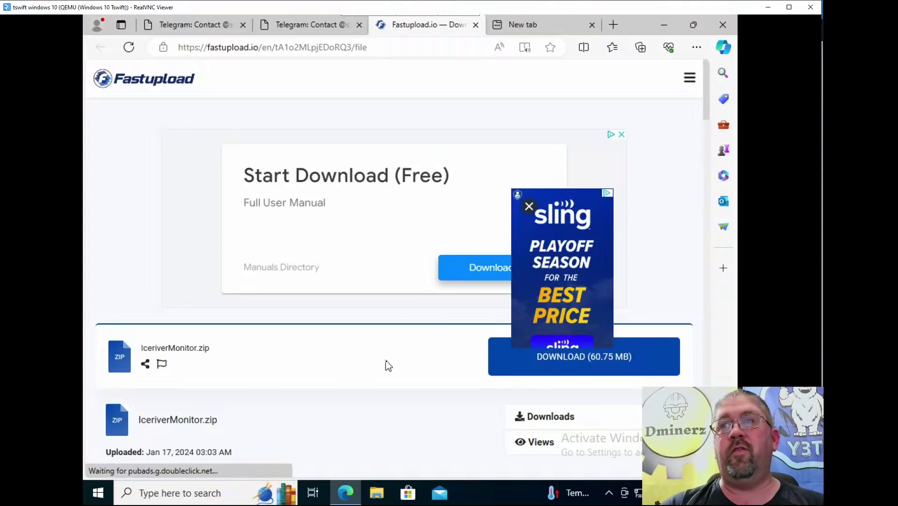
{"action": "left_click", "coordinate": [537, 366]}
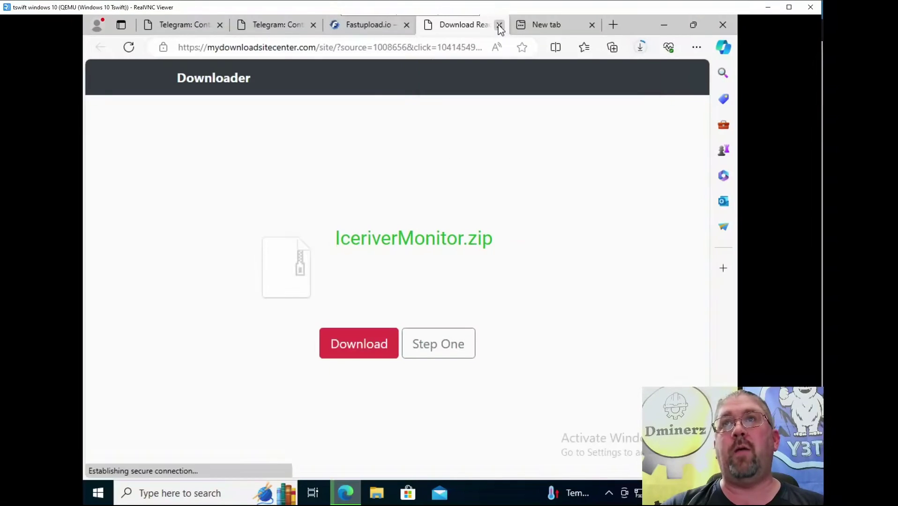
{"action": "left_click", "coordinate": [499, 26]}
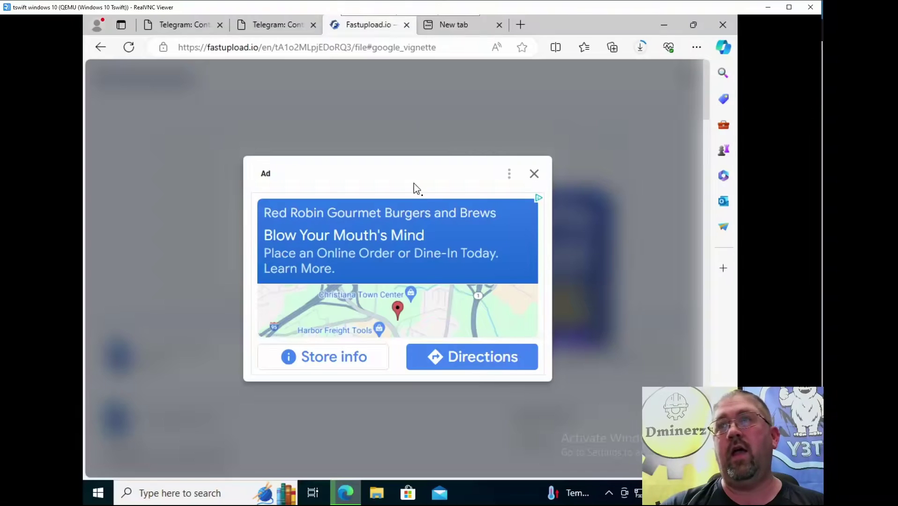
{"action": "left_click", "coordinate": [533, 174]}
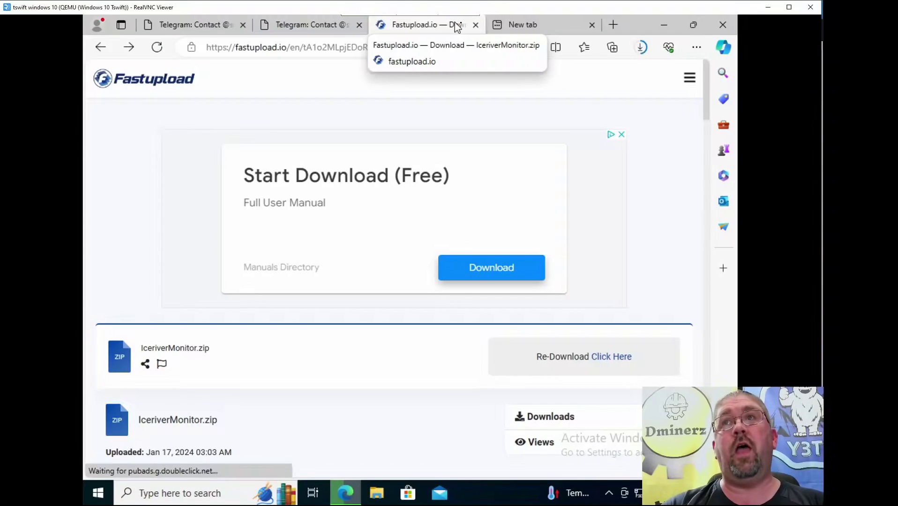
{"action": "middle_click", "coordinate": [425, 28]}
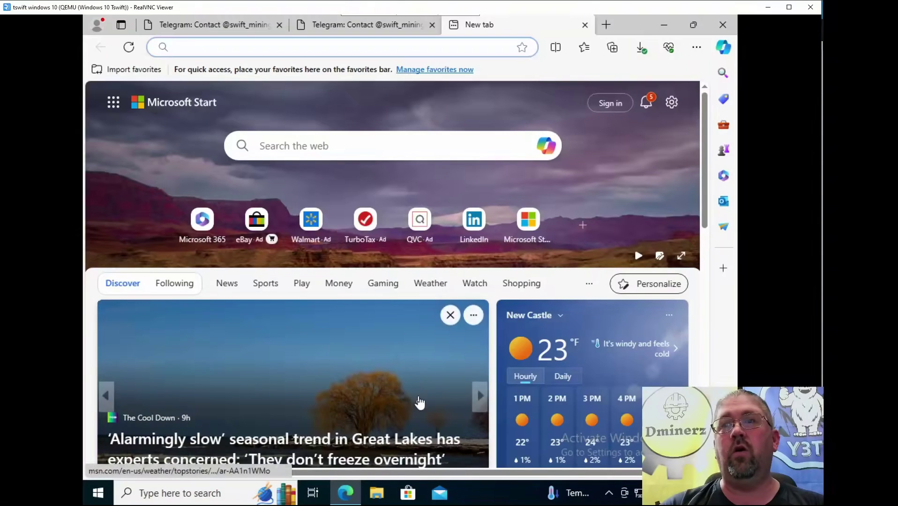
Open the IceriverMonitor zip archive from the Downloads folder in File Explorer.
{"action": "left_click", "coordinate": [376, 495]}
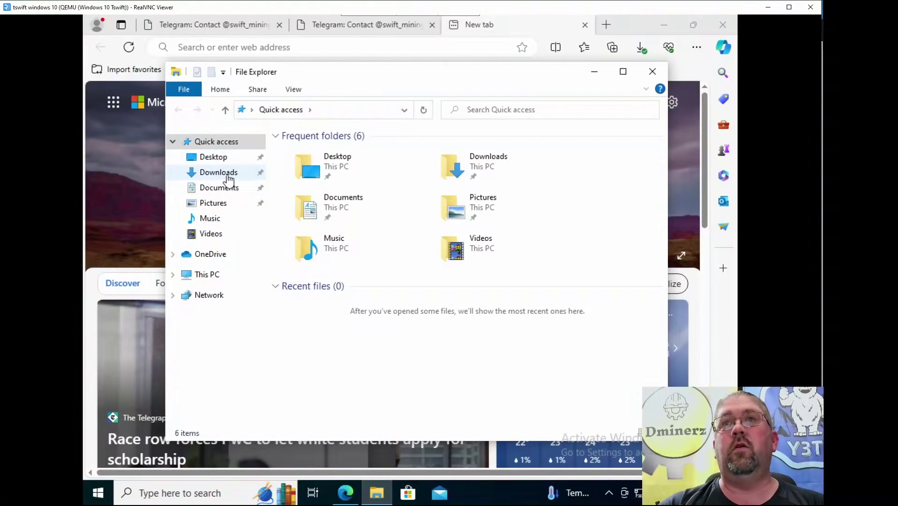
{"action": "left_click", "coordinate": [226, 175]}
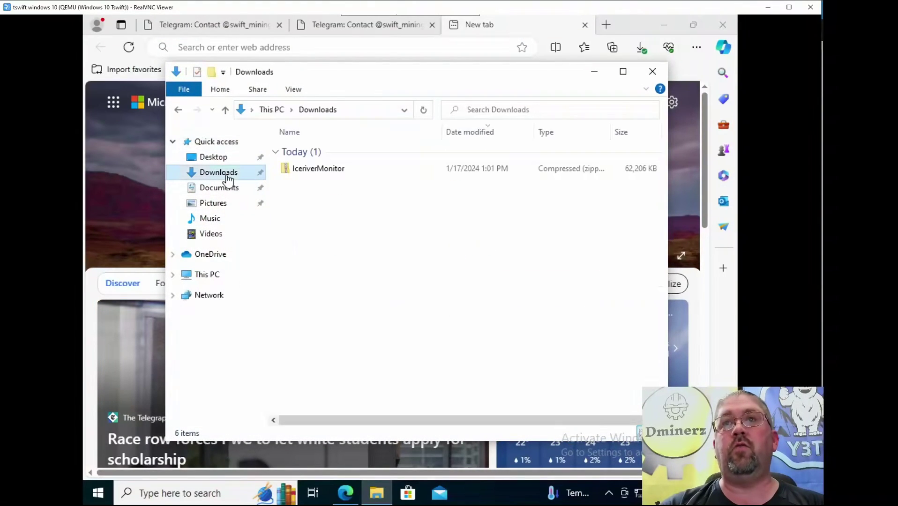
{"action": "double_click", "coordinate": [309, 170]}
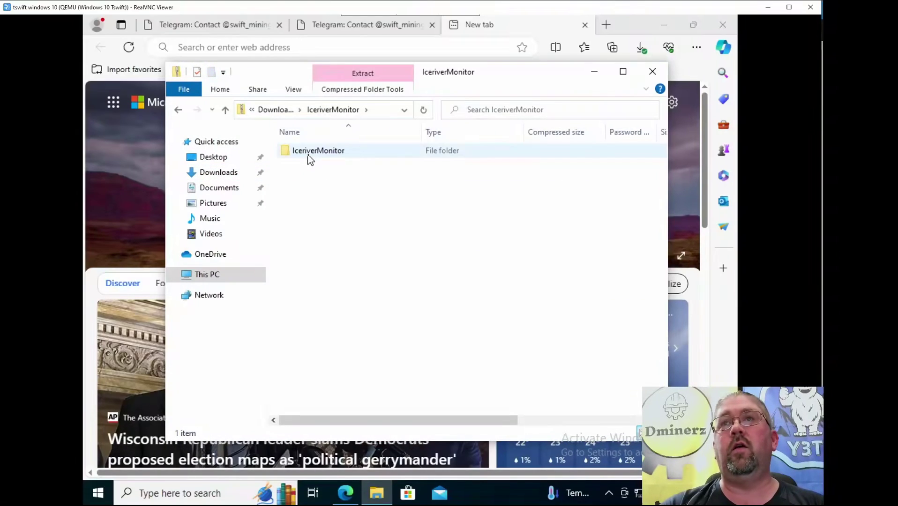
Extract the IceriverMonitor folder into Downloads and open the extracted folder.
{"action": "right_click", "coordinate": [308, 157]}
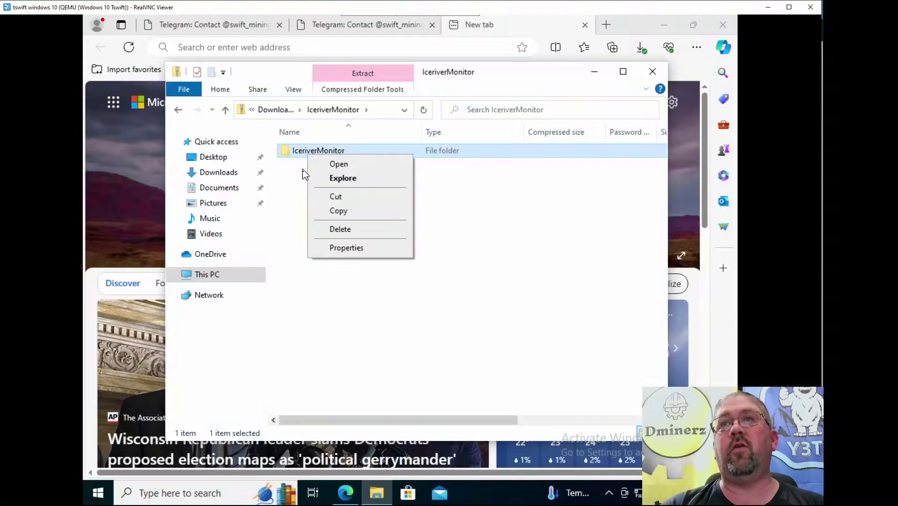
{"action": "left_click", "coordinate": [304, 174]}
{"action": "left_click_drag", "start_coordinate": [312, 153], "coordinate": [228, 175]}
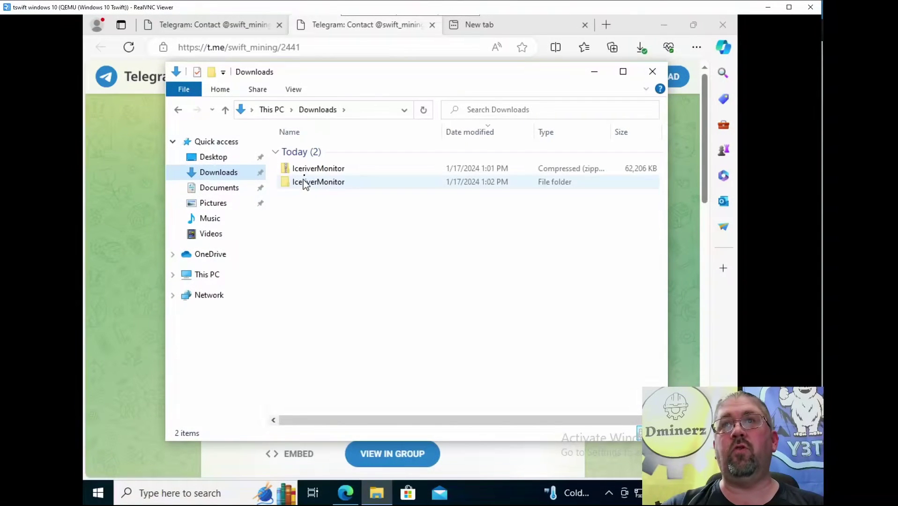
{"action": "double_click", "coordinate": [304, 183]}
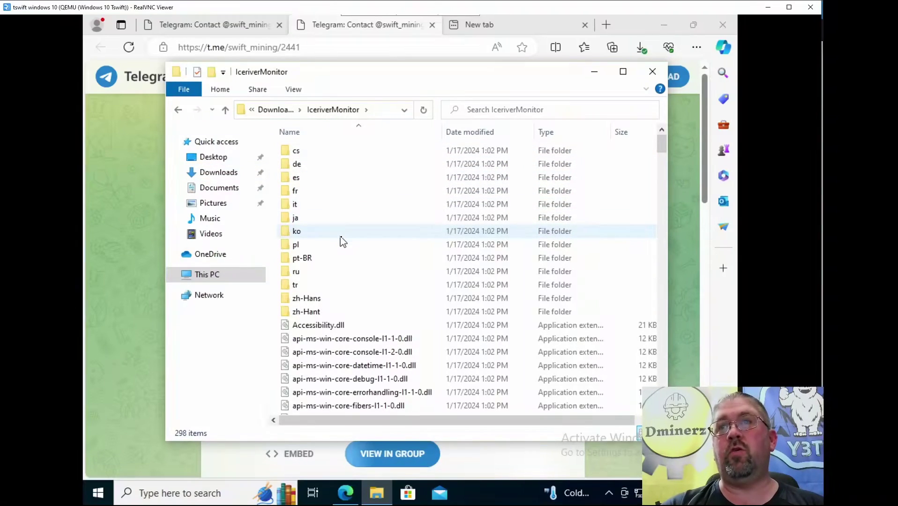
Launch Iceriver_Monitor and let it run past the SmartScreen unrecognized-app warning with Run anyway.
{"action": "scroll", "coordinate": [365, 306], "scroll_direction": "down", "scroll_amount": 5}
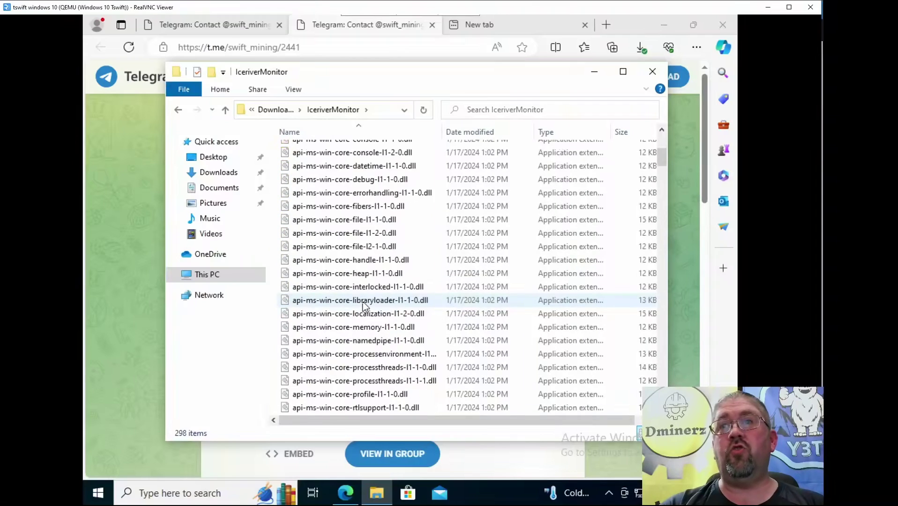
{"action": "scroll", "coordinate": [365, 306], "scroll_direction": "down", "scroll_amount": 15}
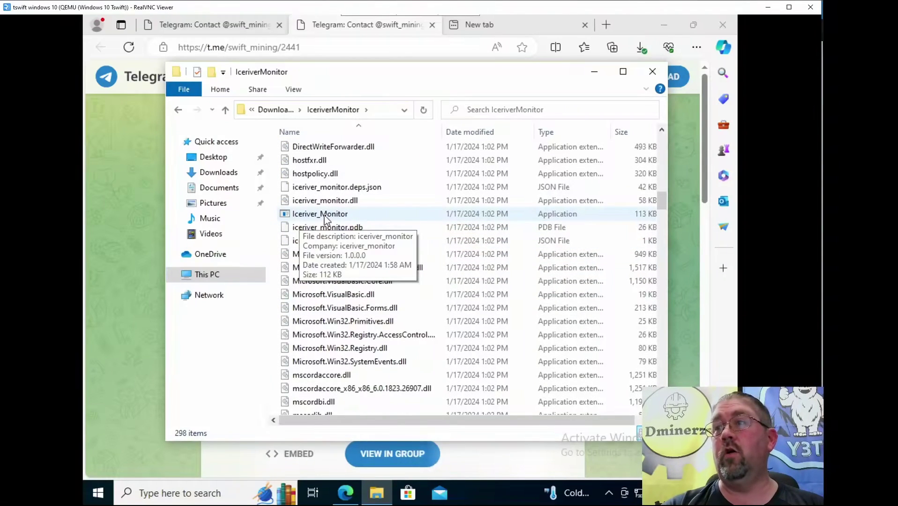
{"action": "double_click", "coordinate": [327, 217]}
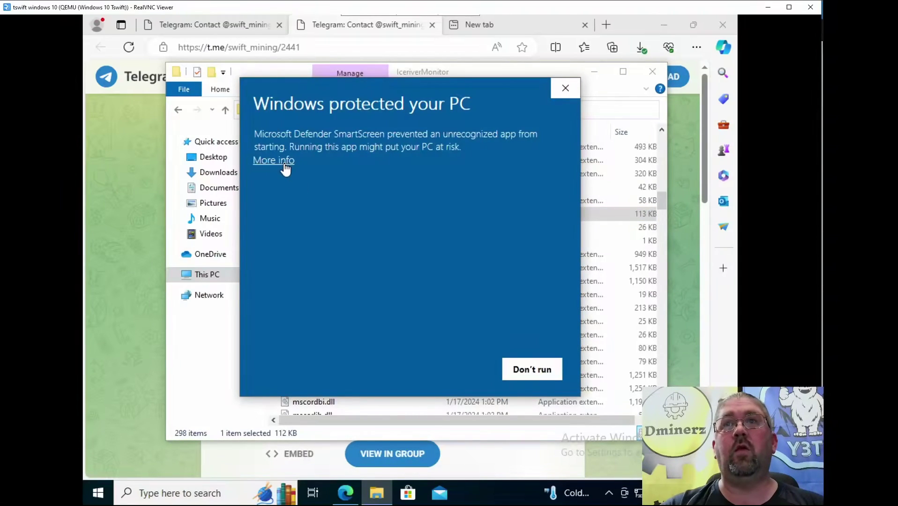
{"action": "left_click", "coordinate": [284, 163]}
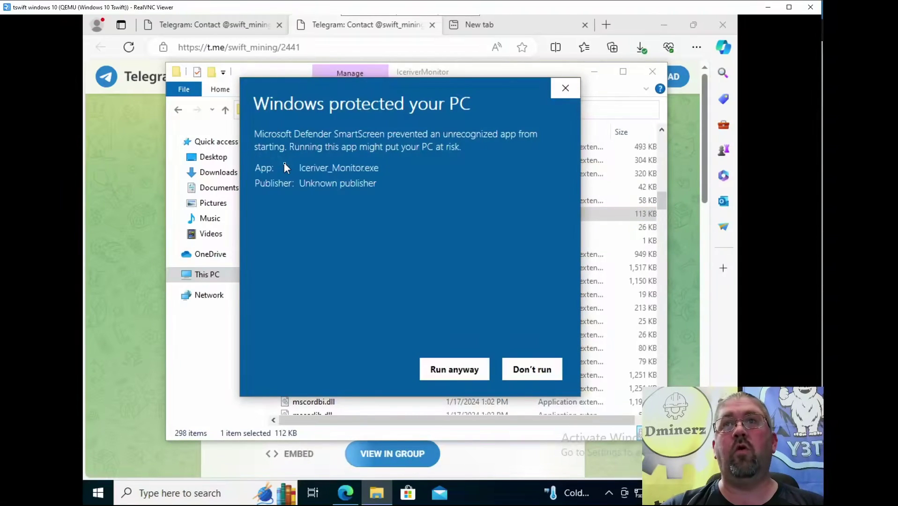
{"action": "left_click", "coordinate": [443, 371]}
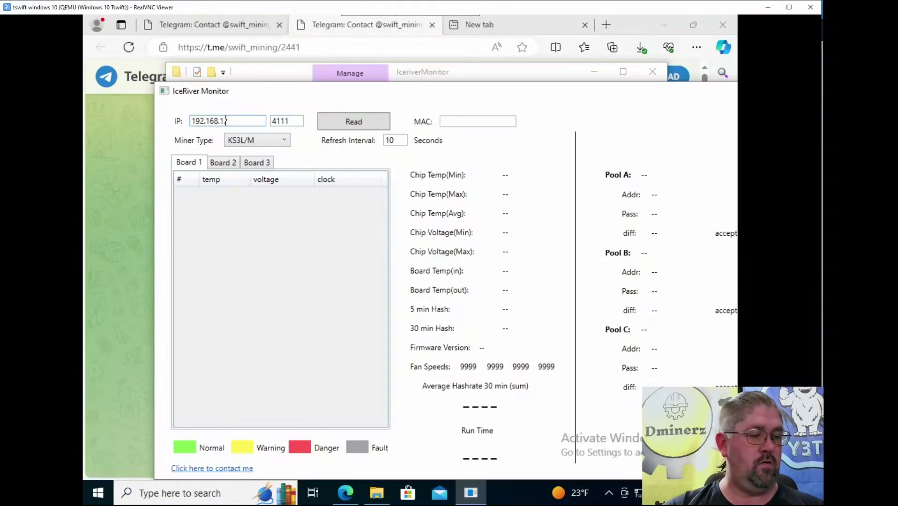
Complete the IP as 192.168.1.248, choose miner type KS0, and start reading the miner.
{"action": "type", "text": "8"}
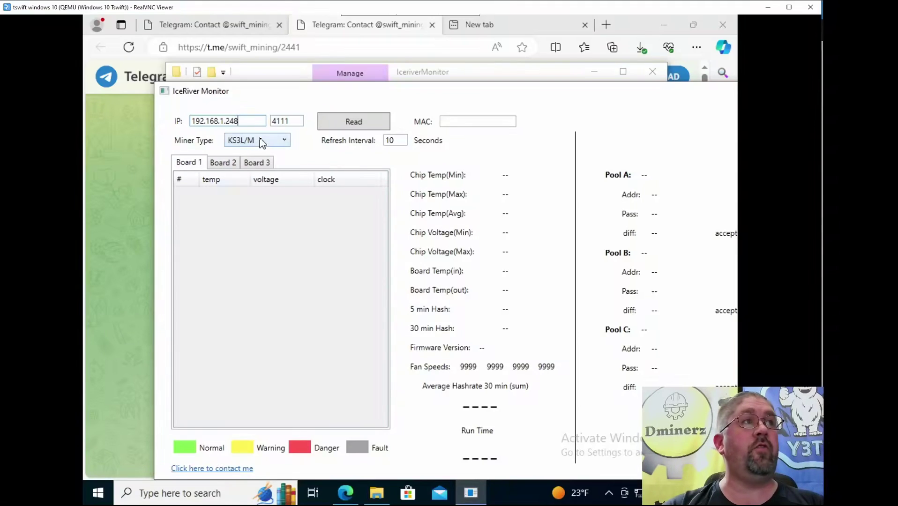
{"action": "left_click", "coordinate": [262, 143]}
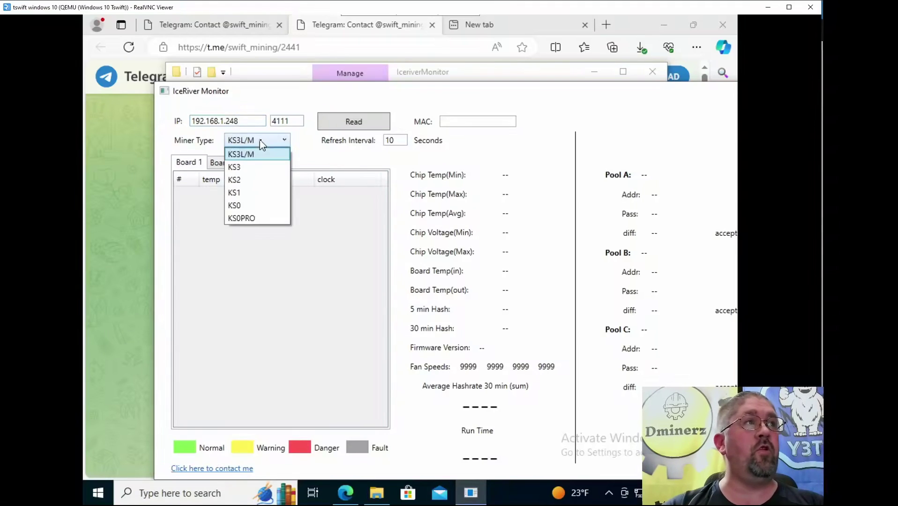
{"action": "left_click", "coordinate": [241, 206]}
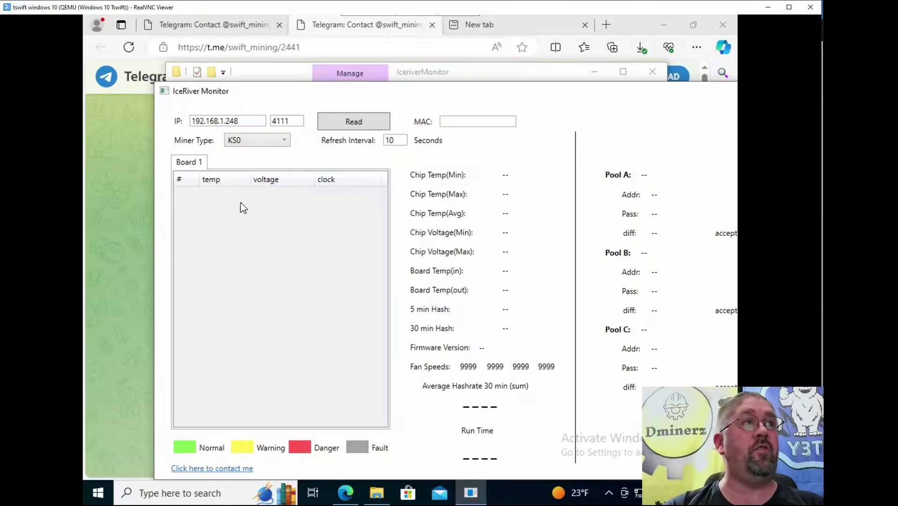
{"action": "left_click", "coordinate": [350, 131]}
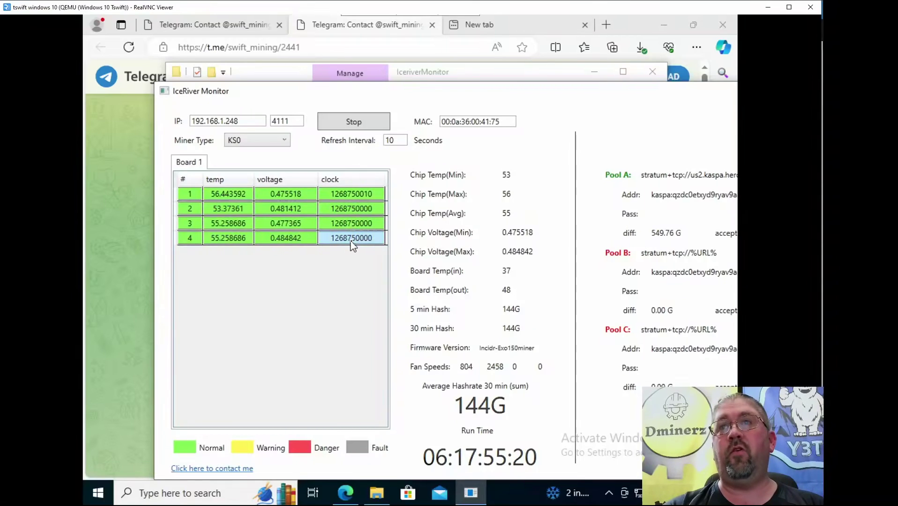
Reposition the monitor window so the full KS0 readout of chips, hashrate, fans and pools is visible.
{"action": "left_click_drag", "start_coordinate": [561, 89], "coordinate": [489, 65]}
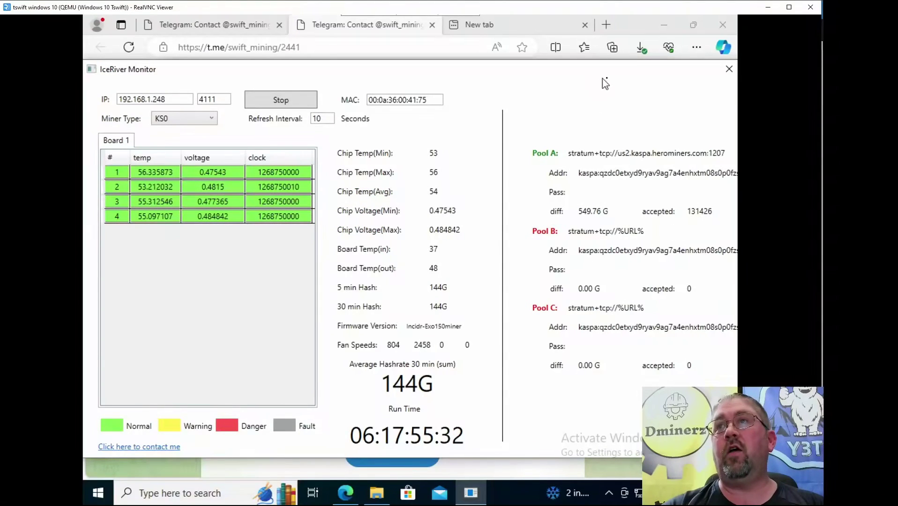
{"action": "mouse_move", "coordinate": [615, 68]}
{"action": "left_mouse_down"}
{"action": "mouse_move", "coordinate": [565, 67]}
{"action": "mouse_move", "coordinate": [618, 67]}
{"action": "left_mouse_up"}
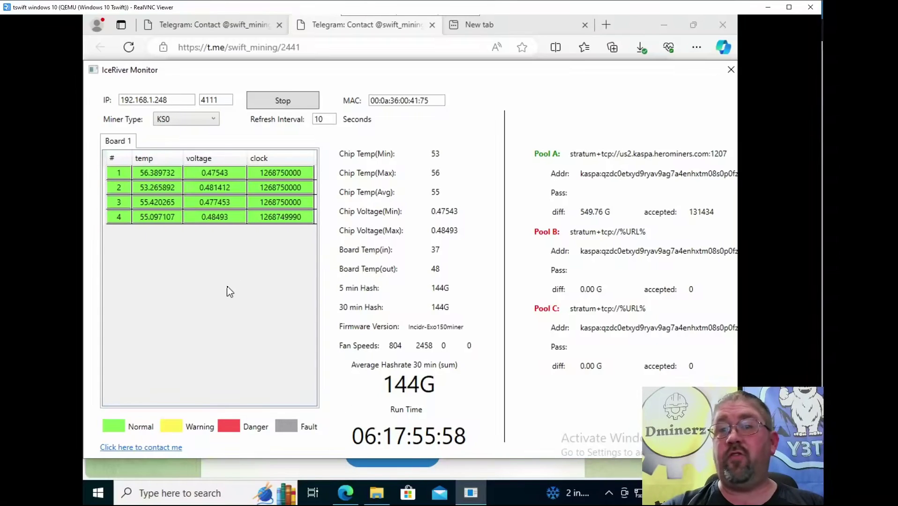
Change the IP to 192.168.1.237, select miner type KS0PRO, and start reading the KS0 Pro.
{"action": "left_click", "coordinate": [181, 100]}
{"action": "key", "text": "BackSpace"}
{"action": "key", "text": "BackSpace"}
{"action": "type", "text": "37"}
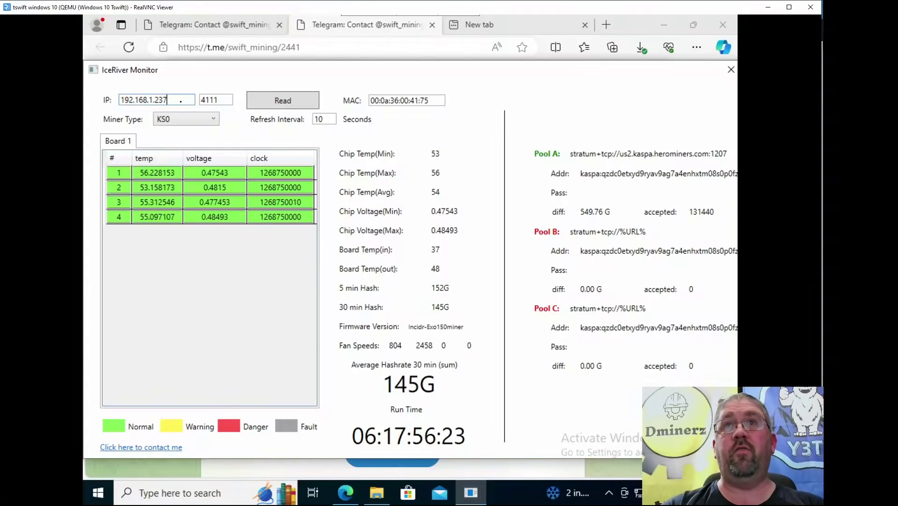
{"action": "left_click", "coordinate": [192, 120]}
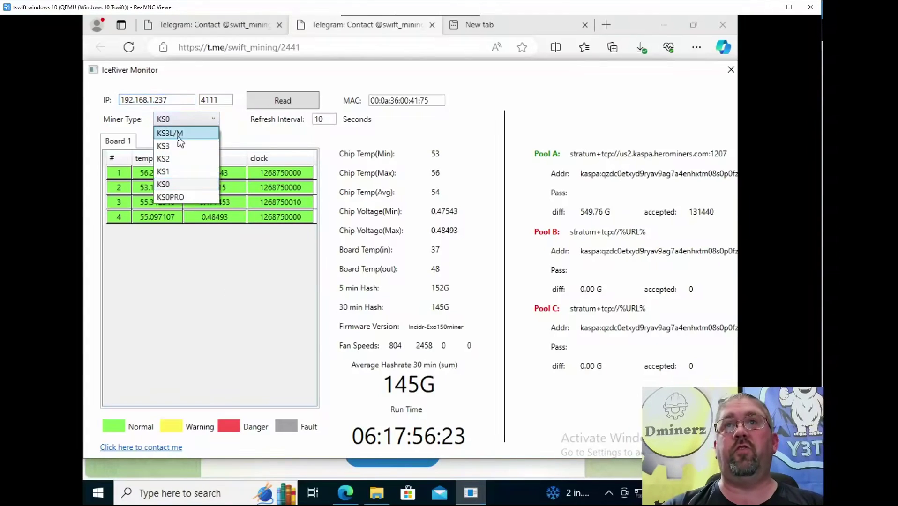
{"action": "left_click", "coordinate": [173, 198]}
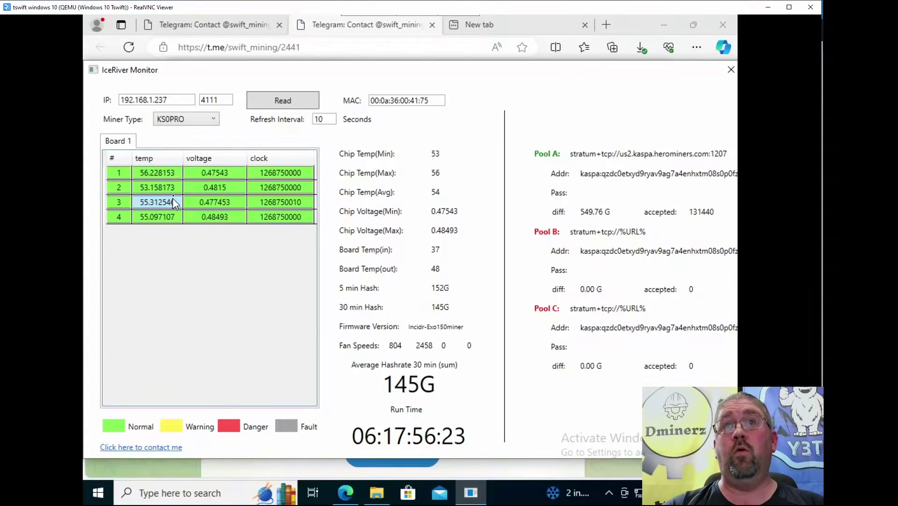
{"action": "left_click", "coordinate": [269, 106]}
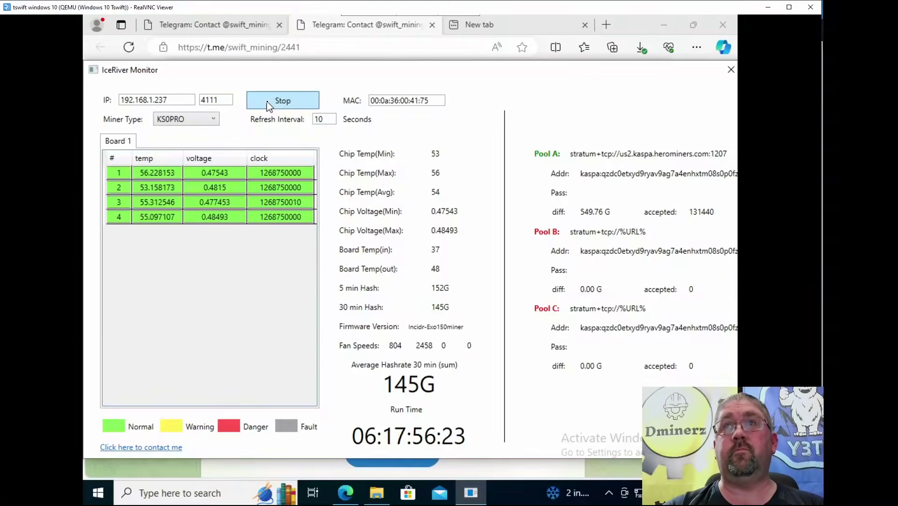